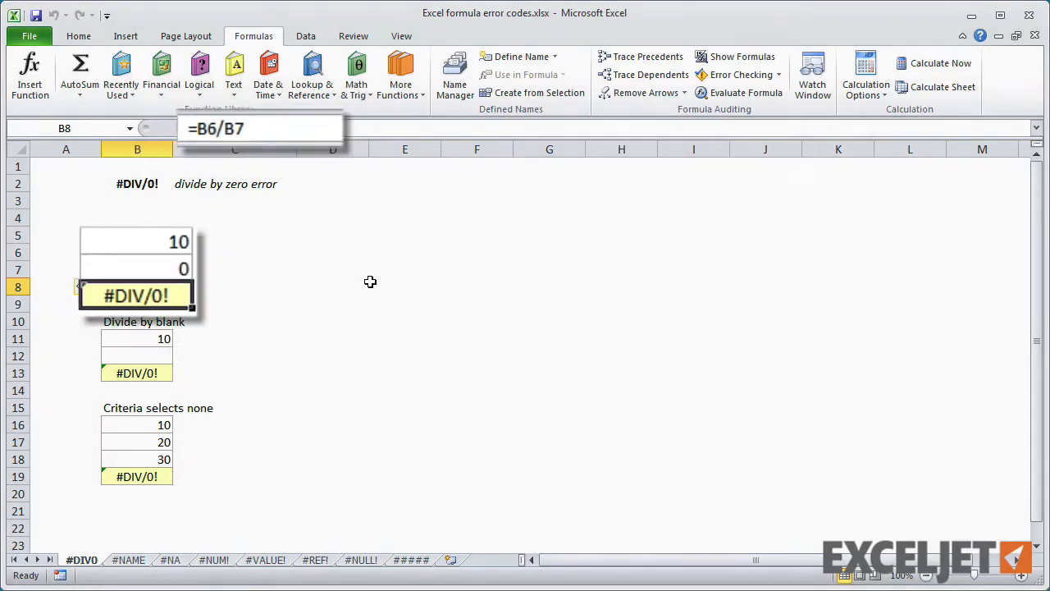
Step: Review the B13 and B19 formulas, then correct AVERAGEX to AVERAGE in B9 on the #NAME? sheet
left_click(135, 371)
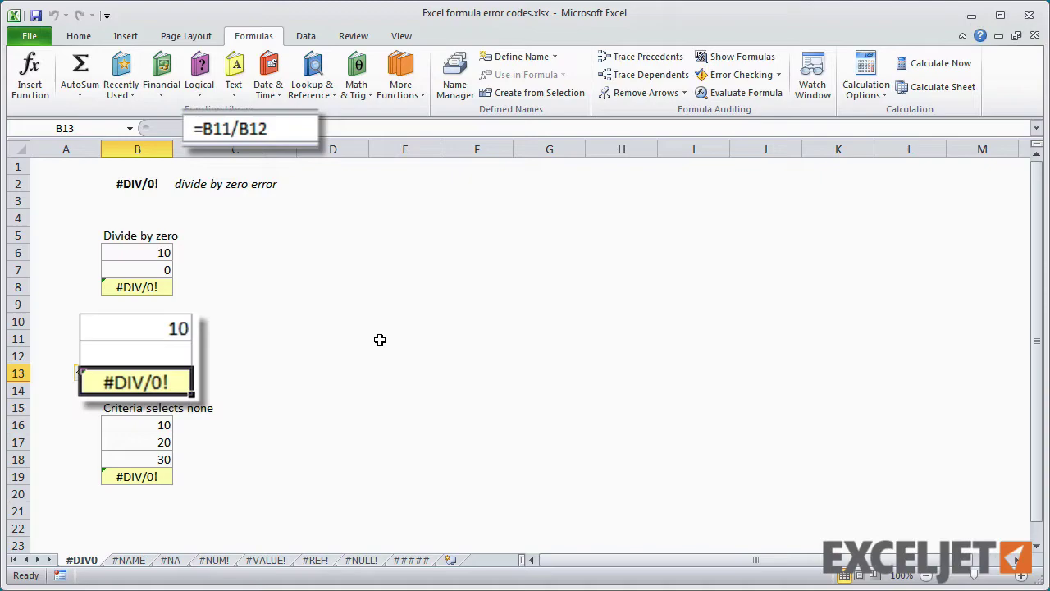
left_click(133, 476)
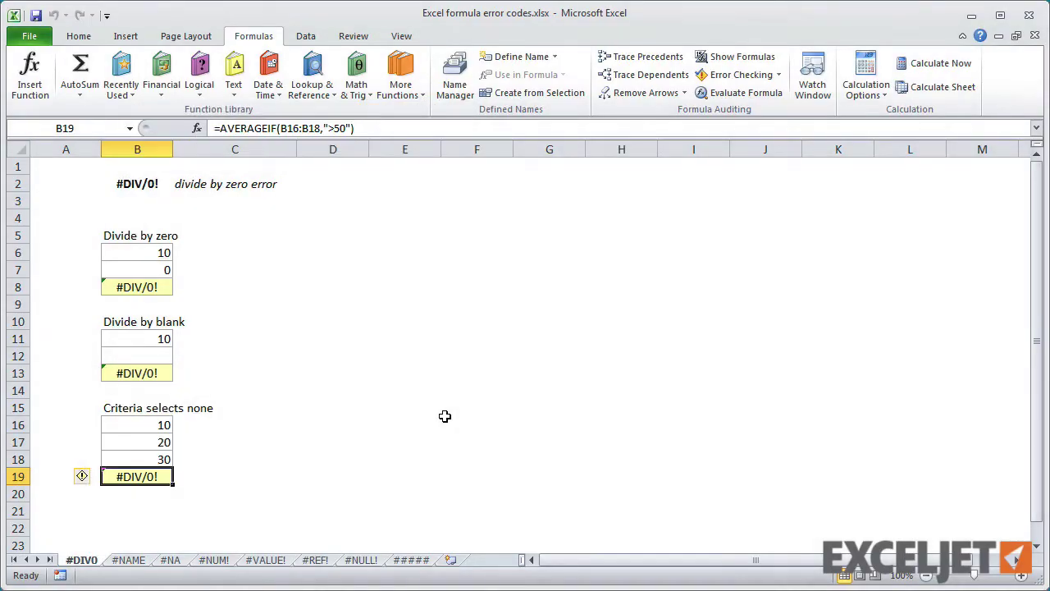
left_click(144, 560)
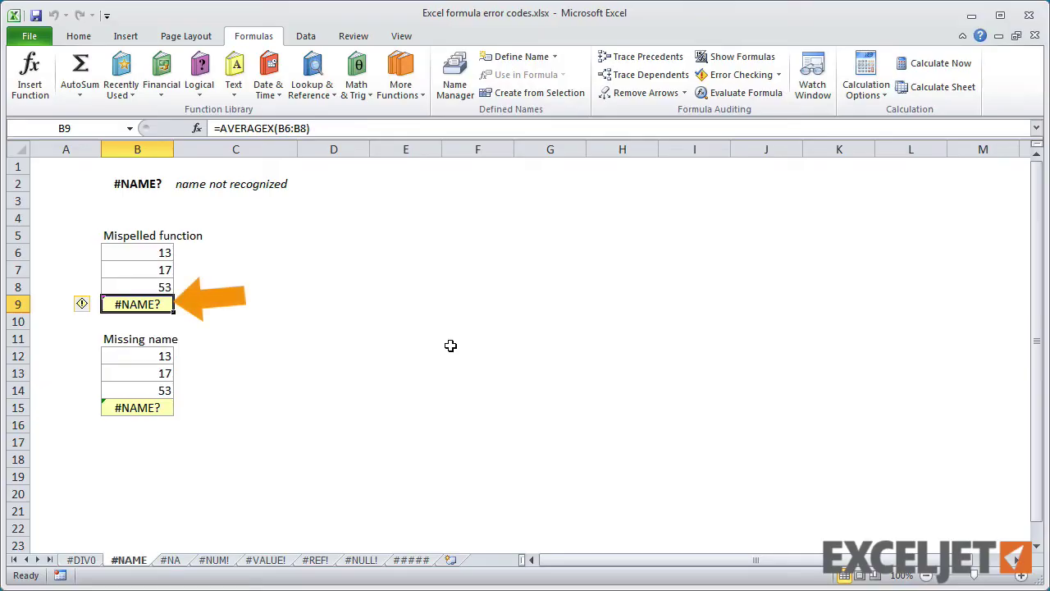
double_click(141, 304)
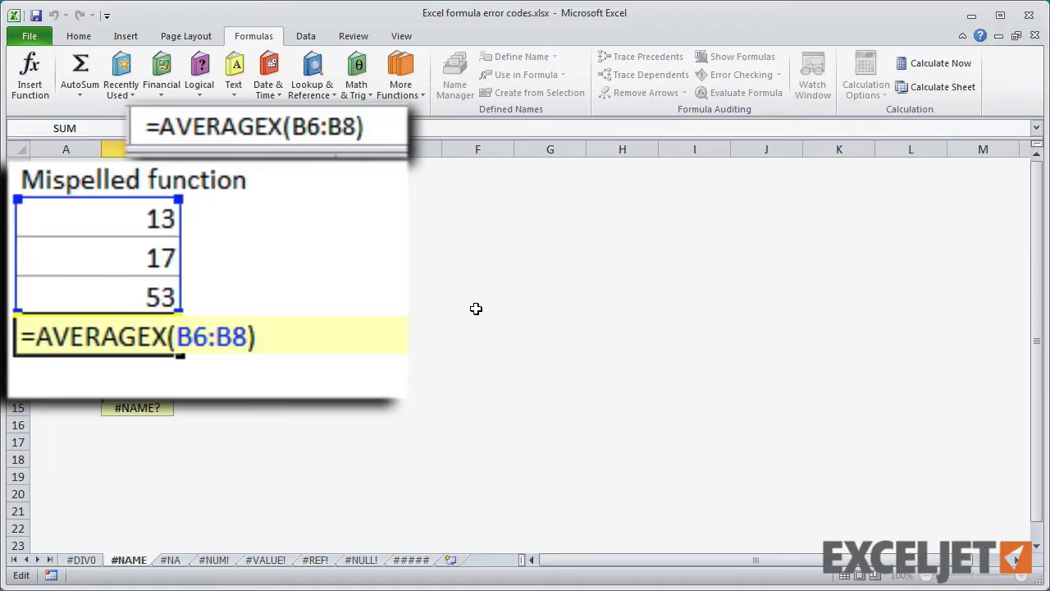
key("BackSpace")
key("Return")
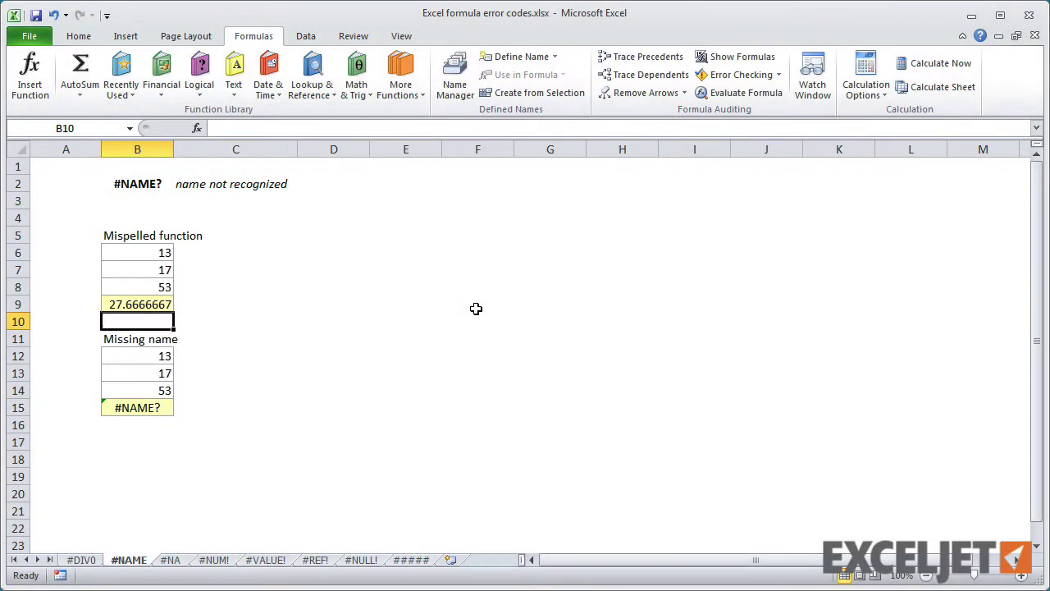
Step: Name the 13, 17 and 53 cells 'prime' so B15's =AVERAGE(prime) returns 27.6666667
left_click(156, 404)
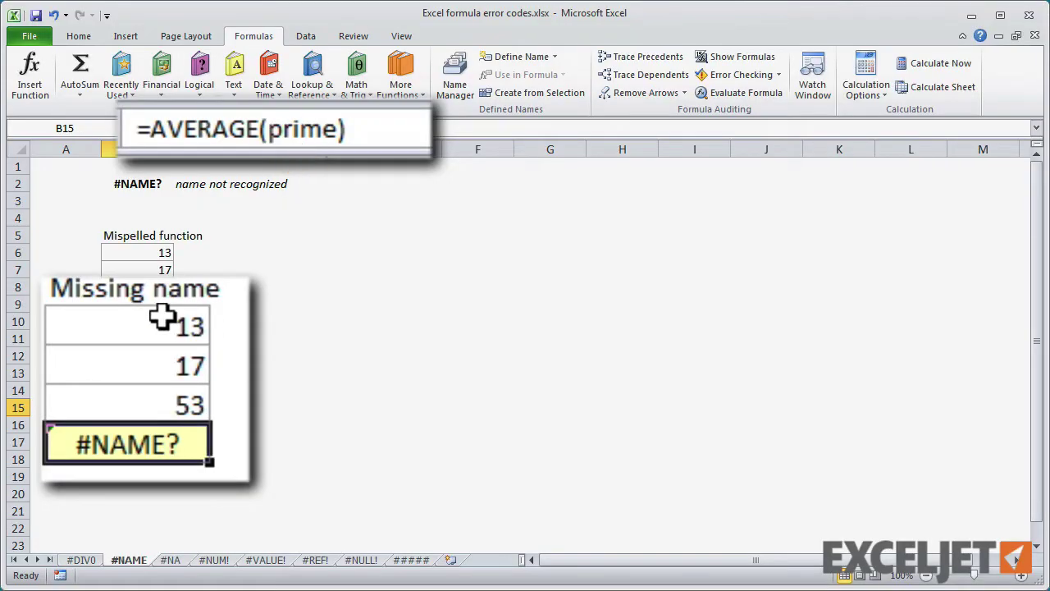
left_click_drag(156, 320, 151, 399)
left_click(68, 127)
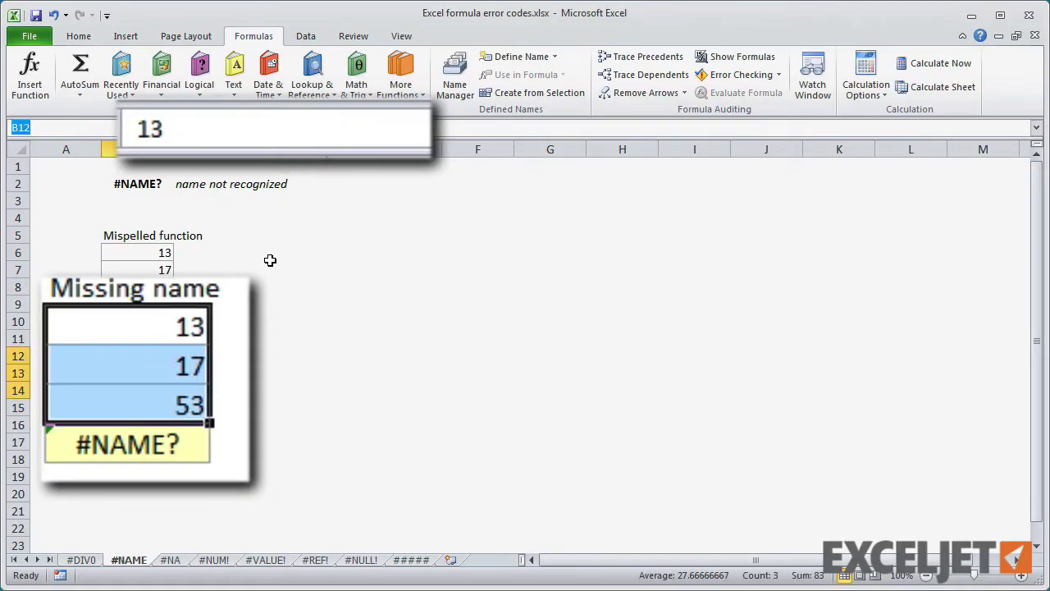
type("prime")
key("Return")
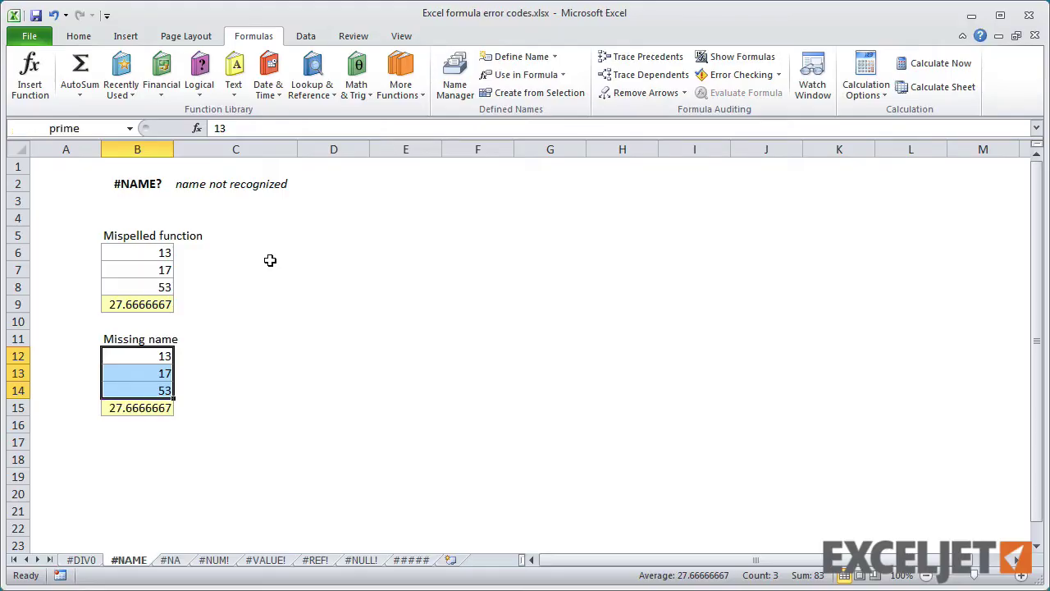
left_click(142, 407)
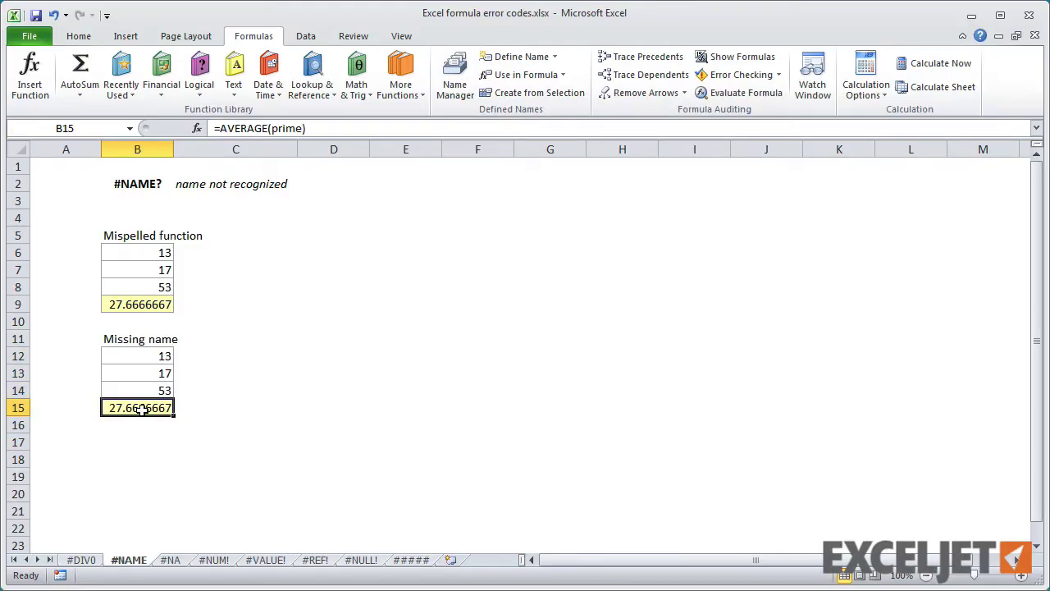
Step: On the #N/A sheet, replace the =NA() value in B7 with 5 so the sum reads 35
left_click(179, 561)
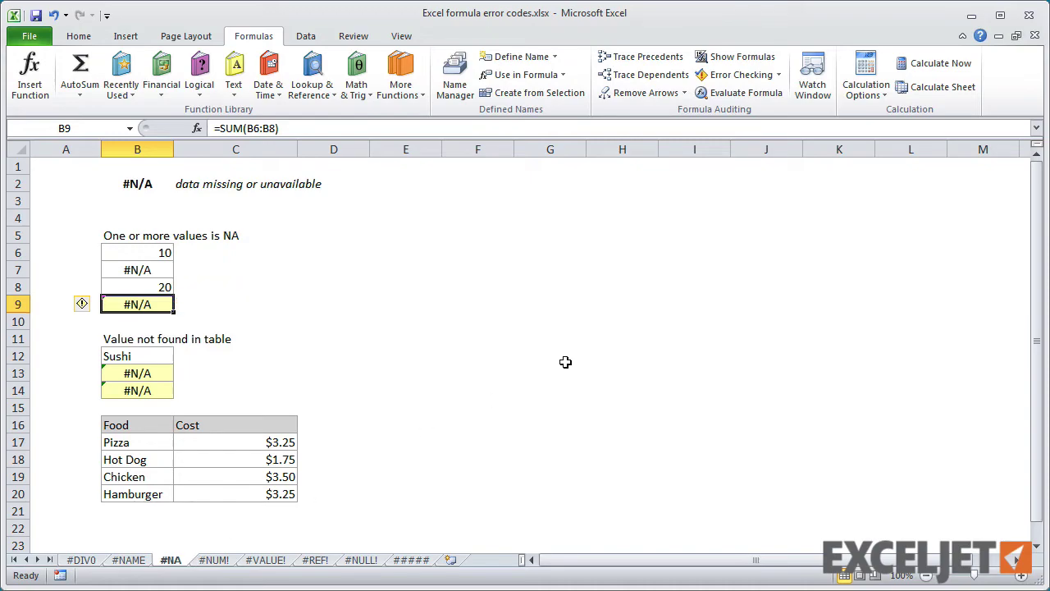
left_click(149, 272)
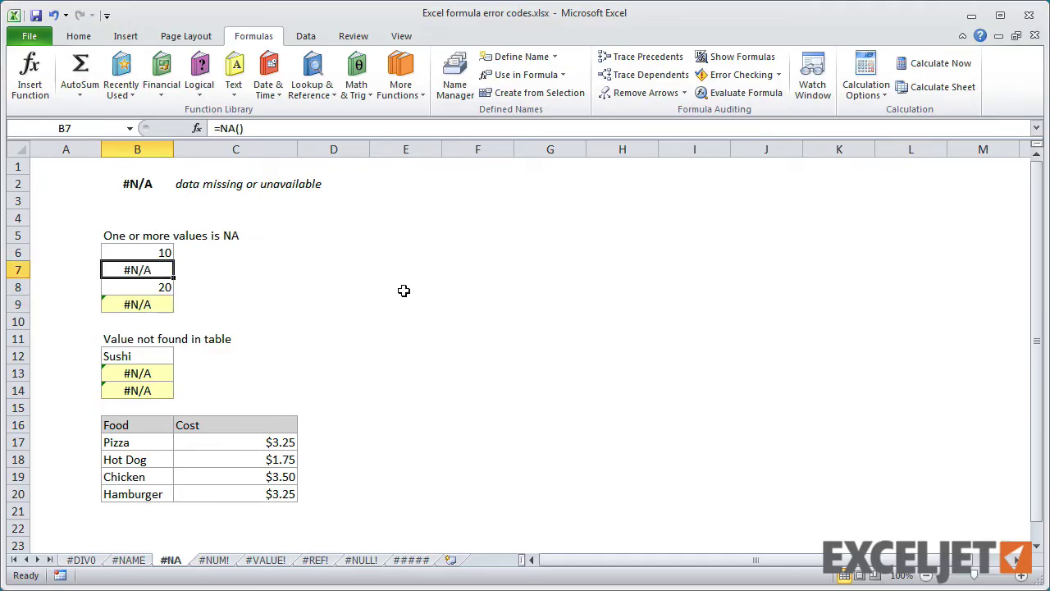
type("5")
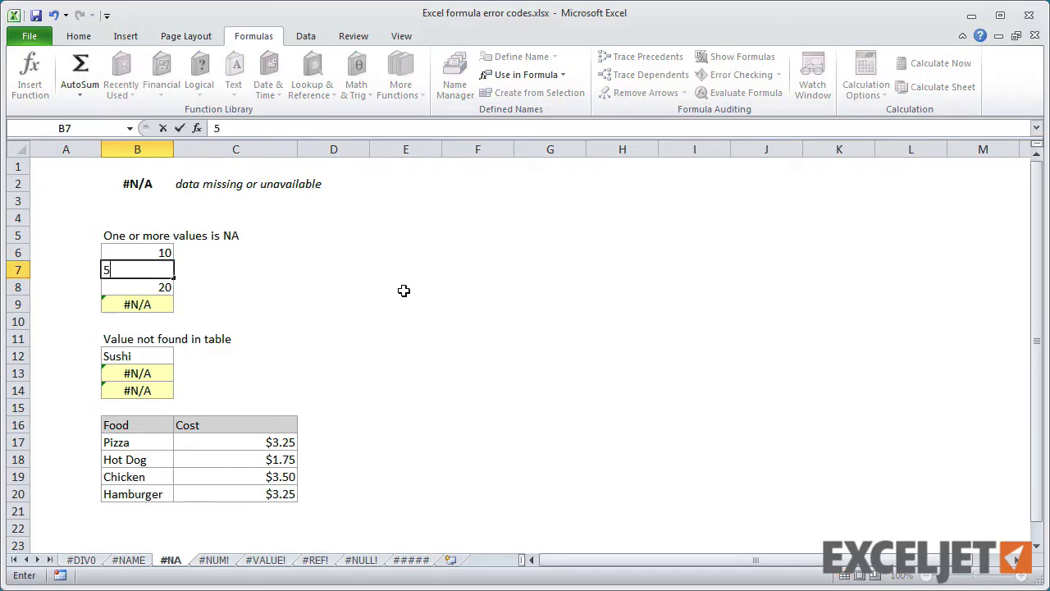
key("Return")
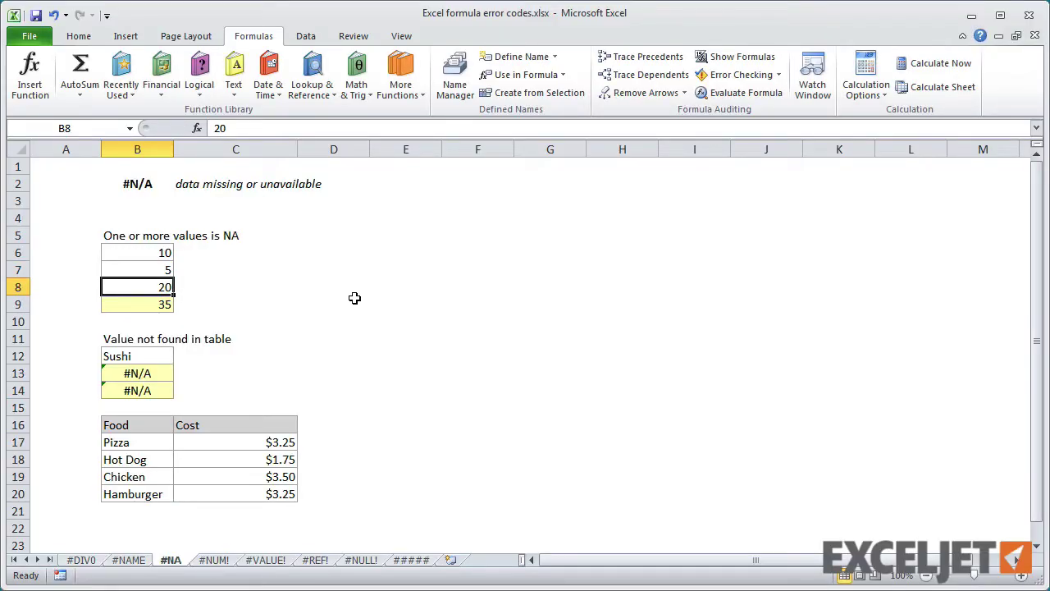
Step: Change the lookup value in B12 from Sushi to Pizza so VLOOKUP returns $3.25 and MATCH returns 1
left_click(156, 371)
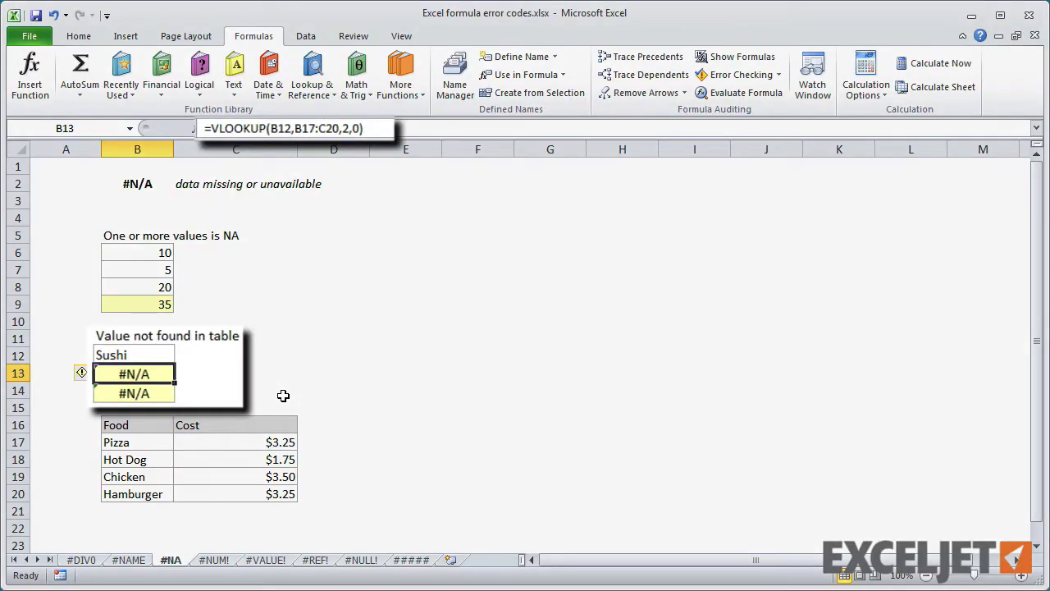
left_click(148, 392)
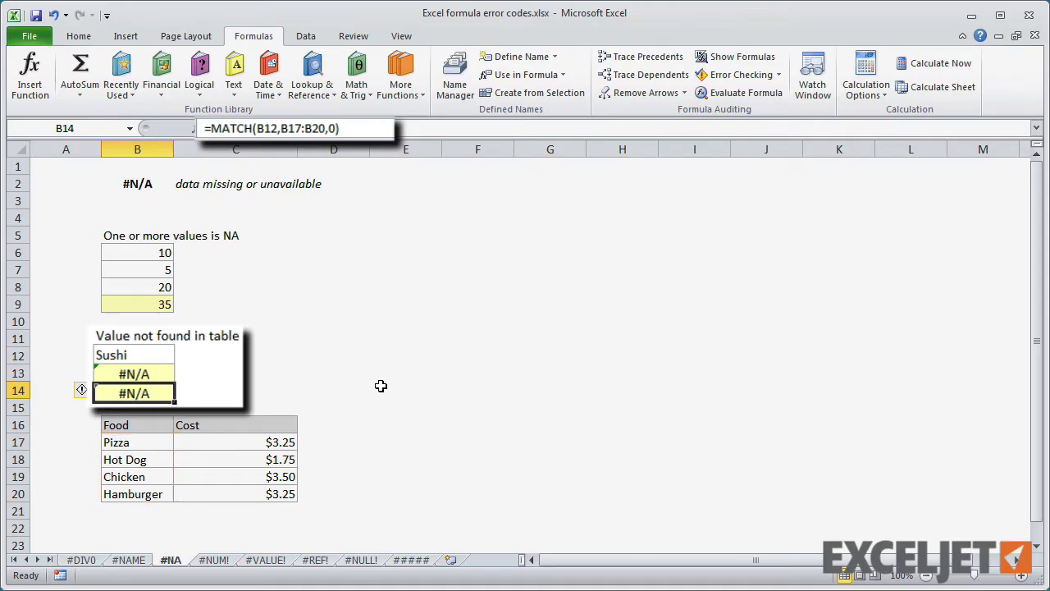
left_click(174, 355)
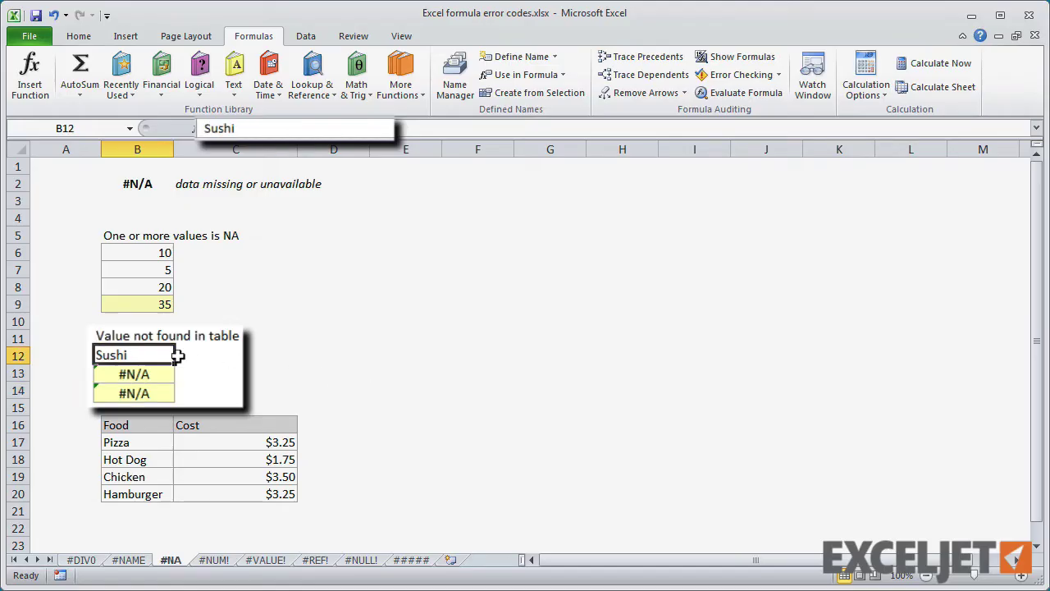
type("P")
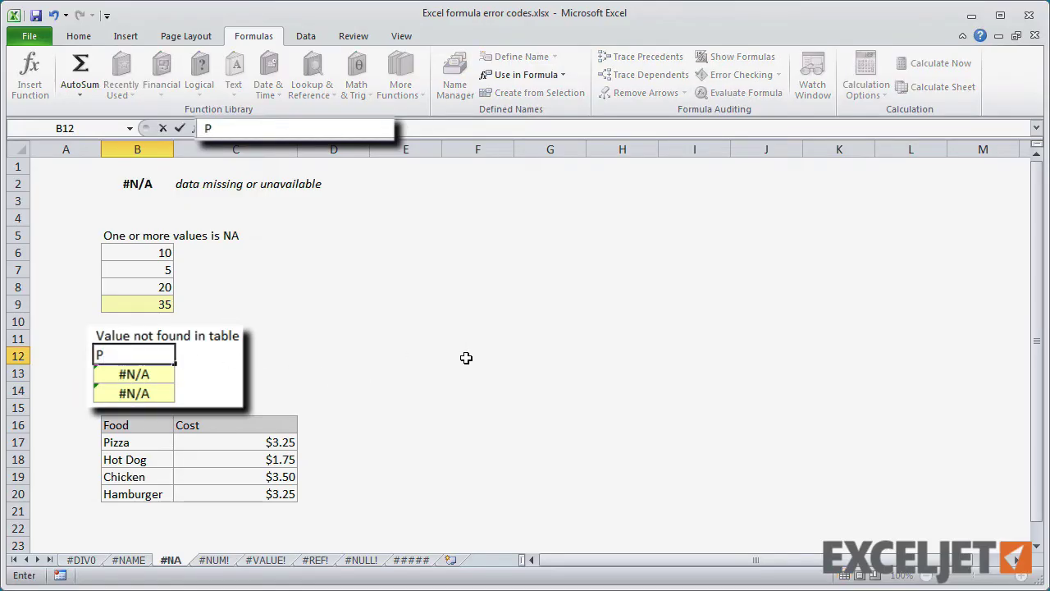
type("izza")
key("Return")
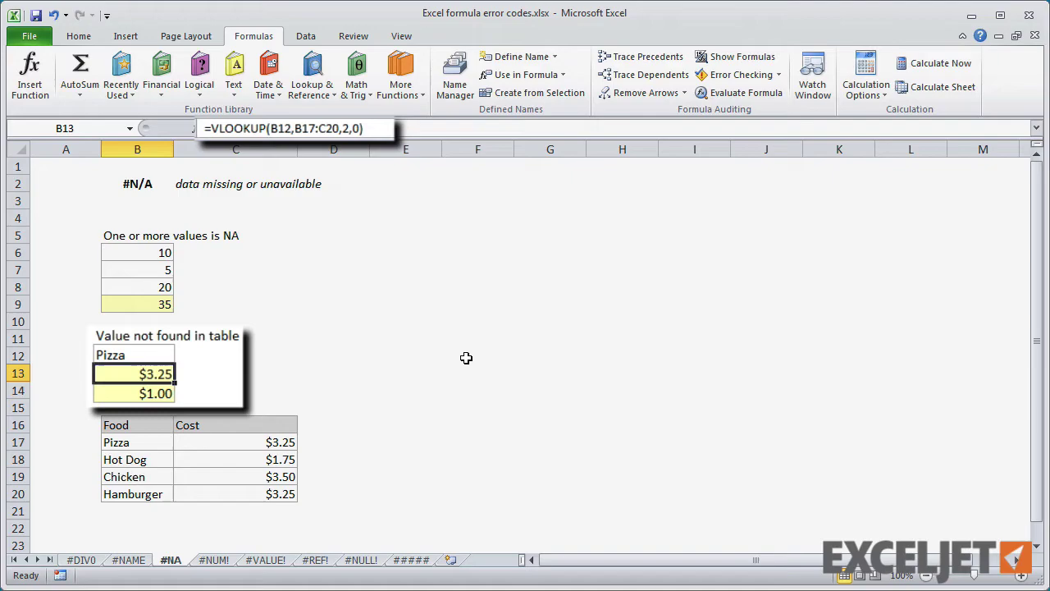
Step: On the #NUM! sheet, change the exponent in B6 from 100 to 10
left_click(215, 559)
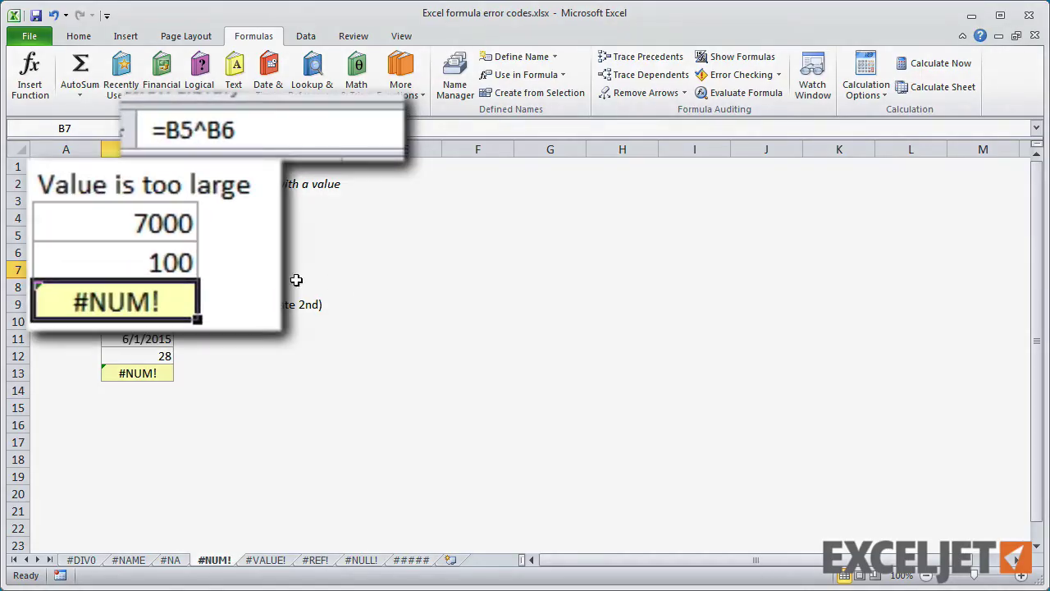
left_click(138, 263)
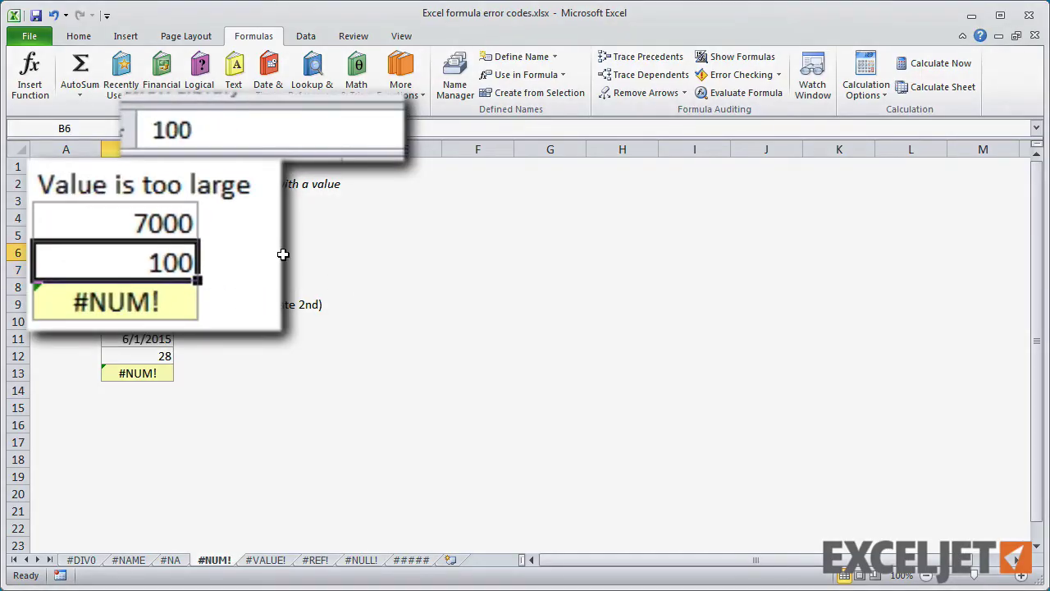
type("10")
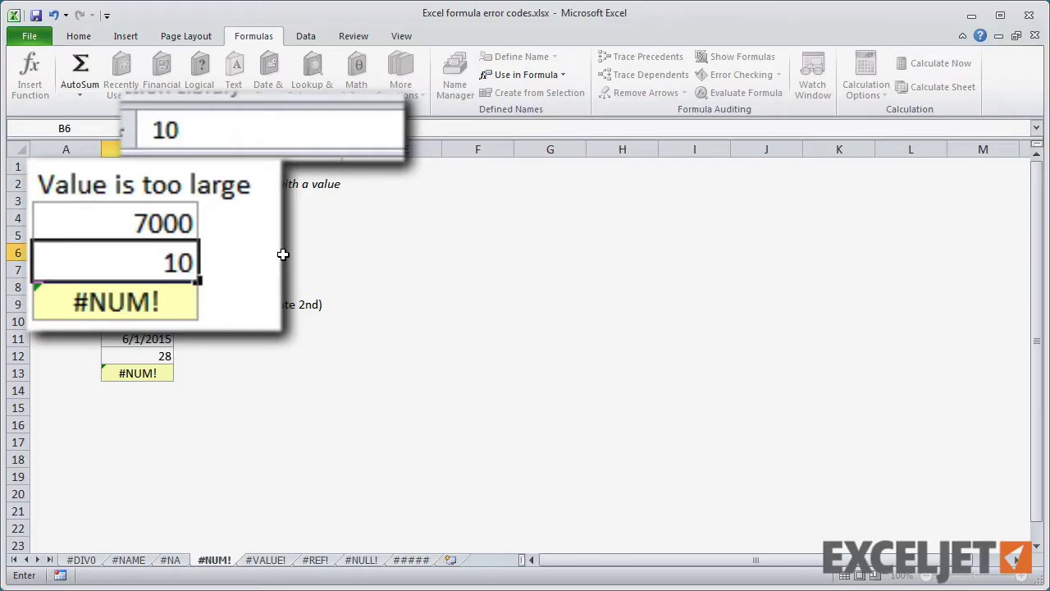
key("Return")
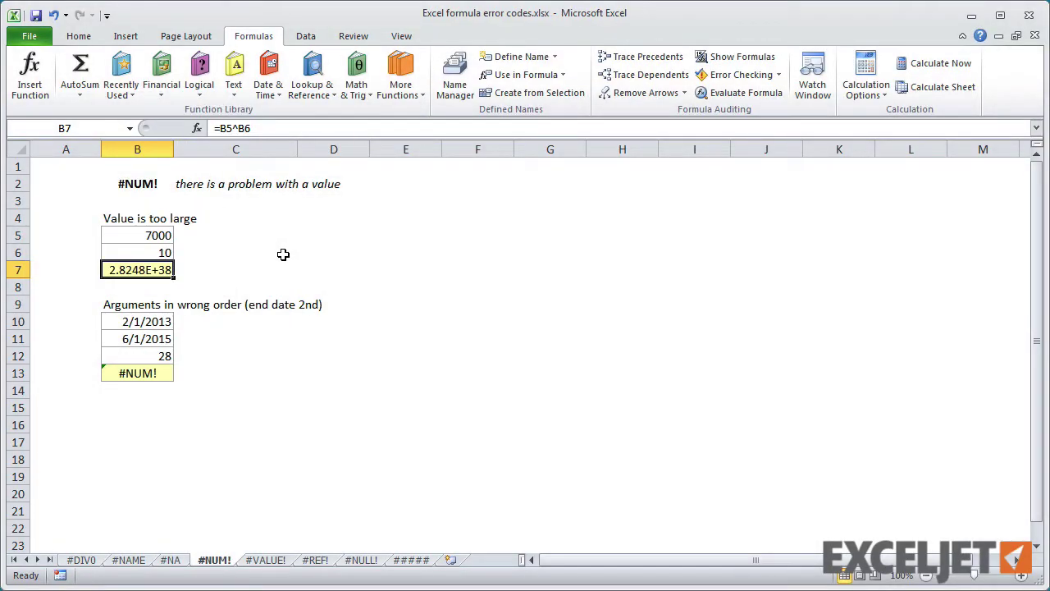
Step: Compare the working DATEDIF in B12 (28) with the reversed-date DATEDIF in B13 returning #NUM!
left_click(161, 371)
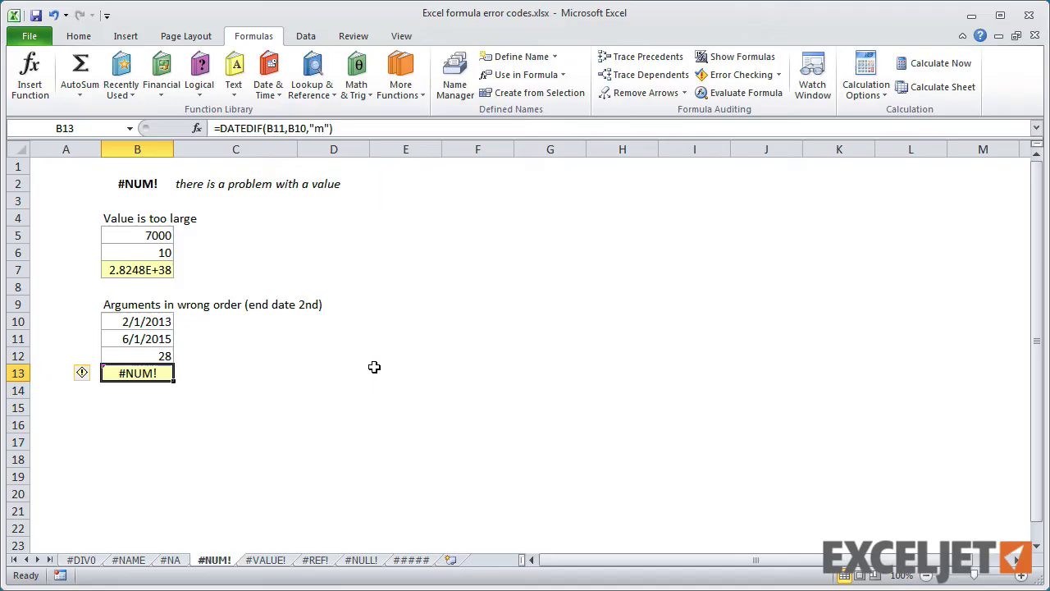
key("Up")
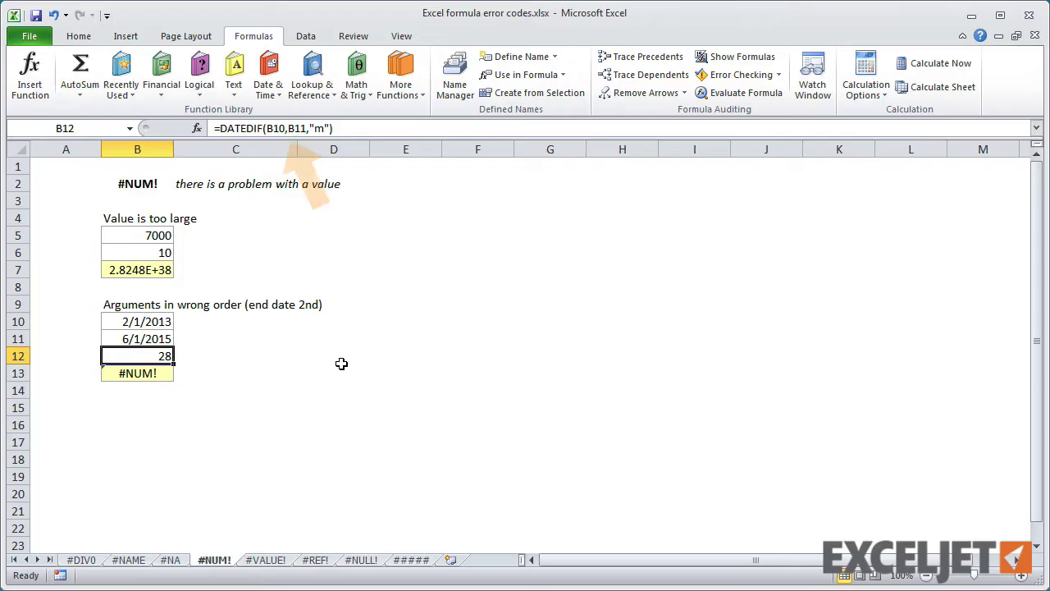
left_click(152, 372)
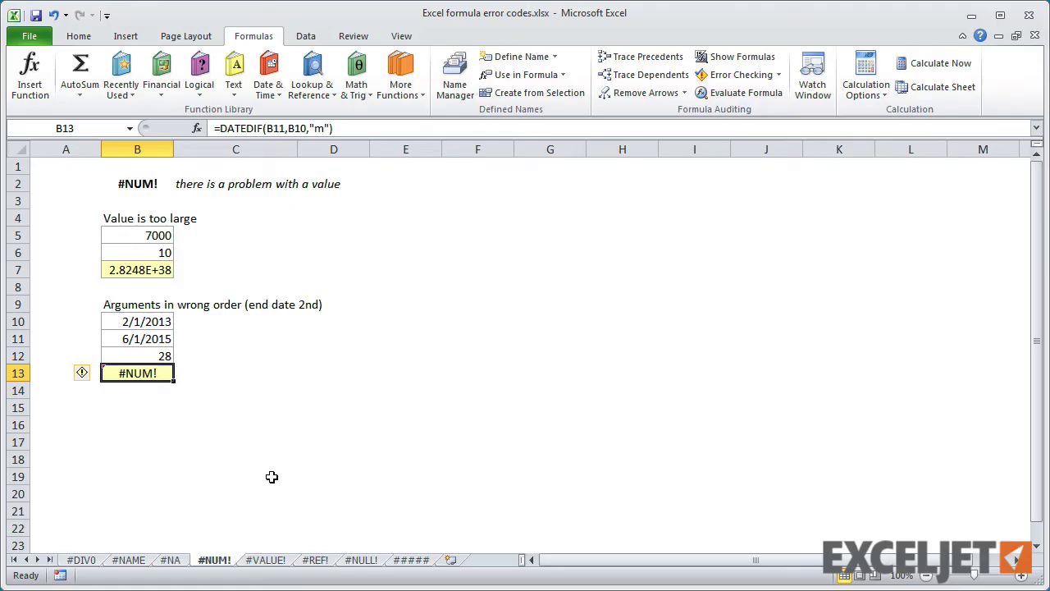
Step: Show the #VALUE! sheet and its =MONTH(B12) formula in B13 failing on the text 'apple'
left_click(266, 560)
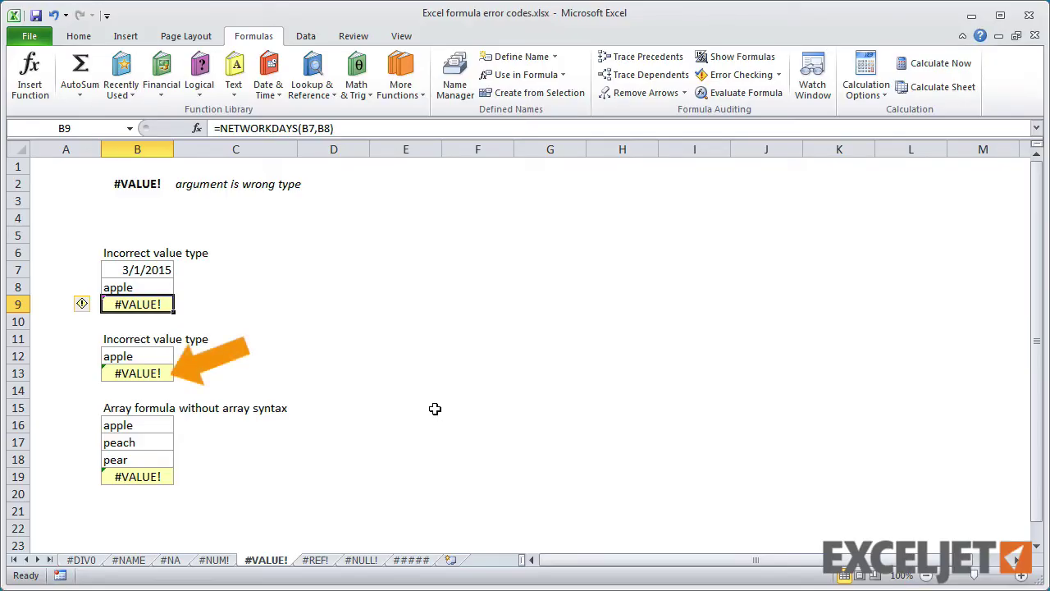
left_click(151, 370)
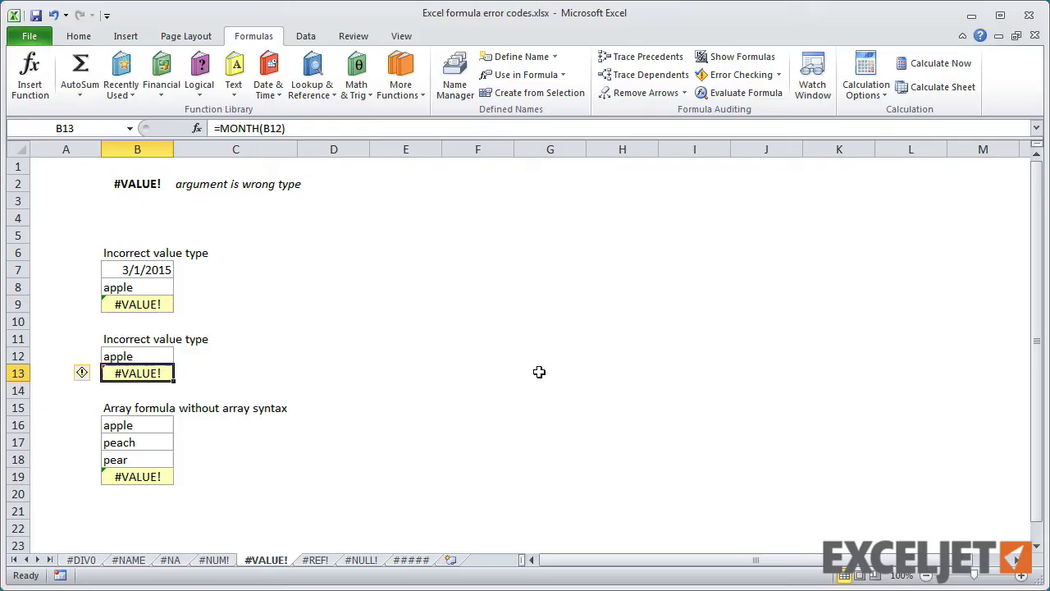
Step: Re-enter B19's =SUM(LEN(B16:B18)) with Ctrl+Shift+Enter so it returns 14
left_click(133, 474)
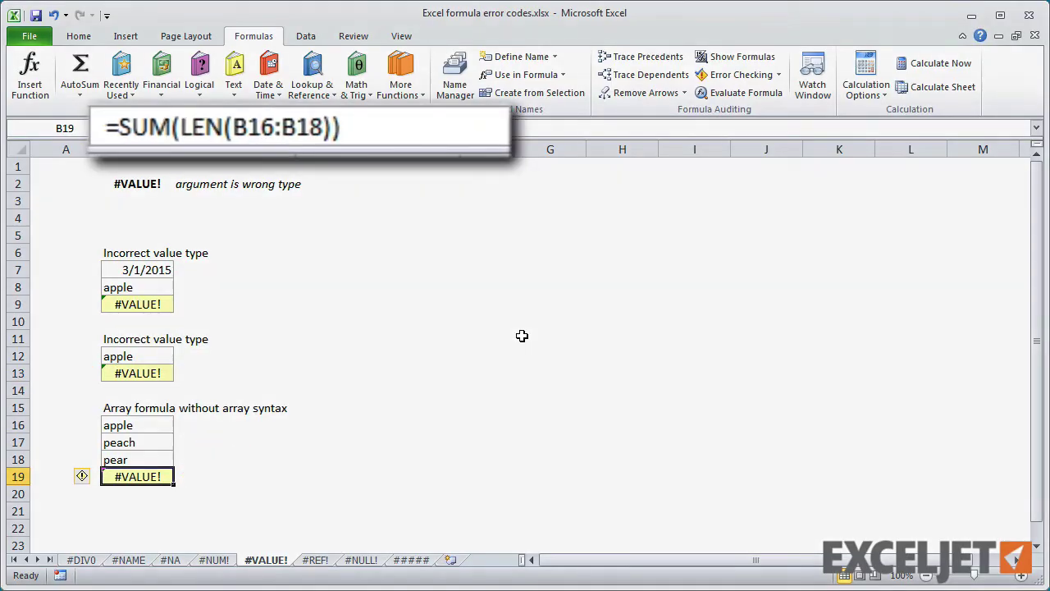
left_click(482, 128)
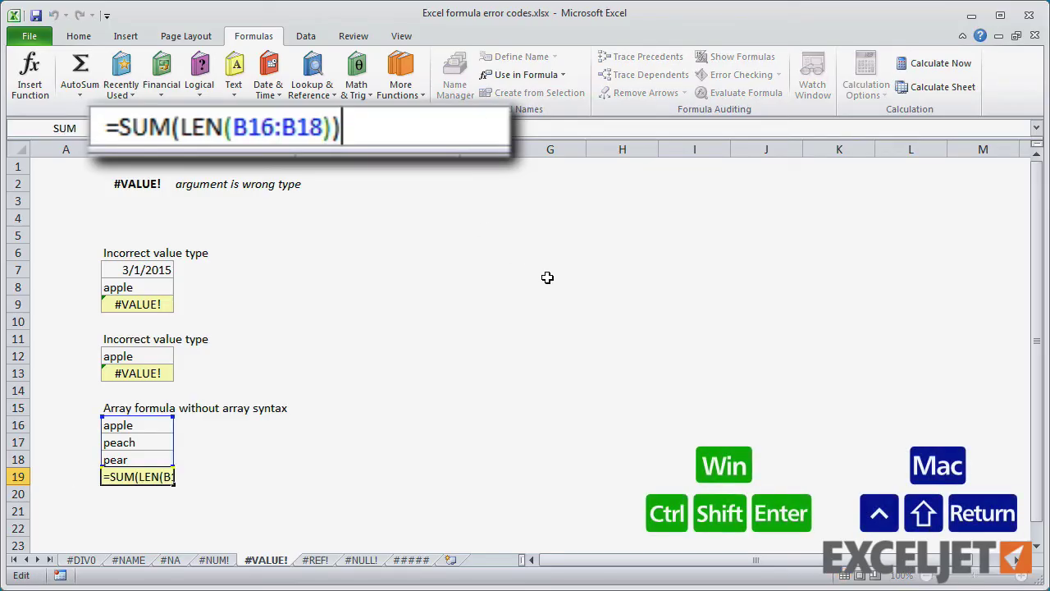
key("End")
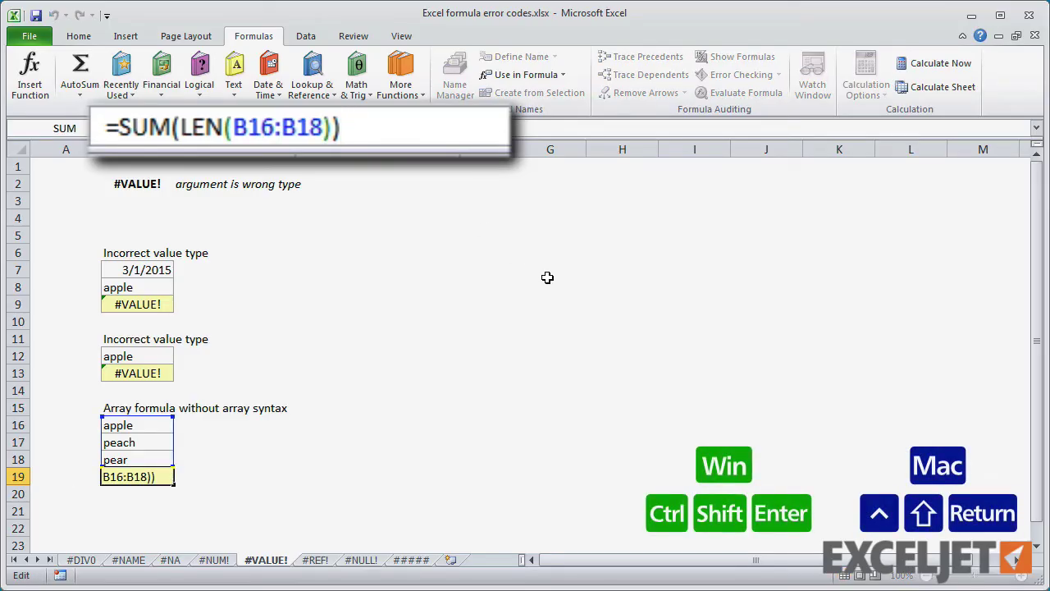
key("ctrl+shift+Return")
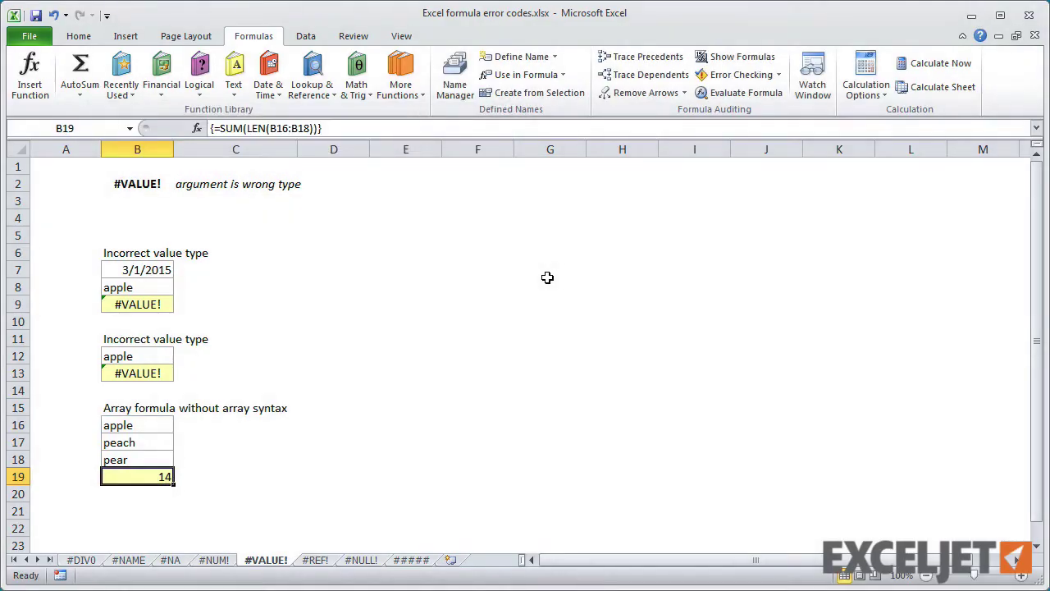
Step: On the #REF! sheet, show that B6's total is =SUM(E6,E8,E10) without changing it
left_click(325, 561)
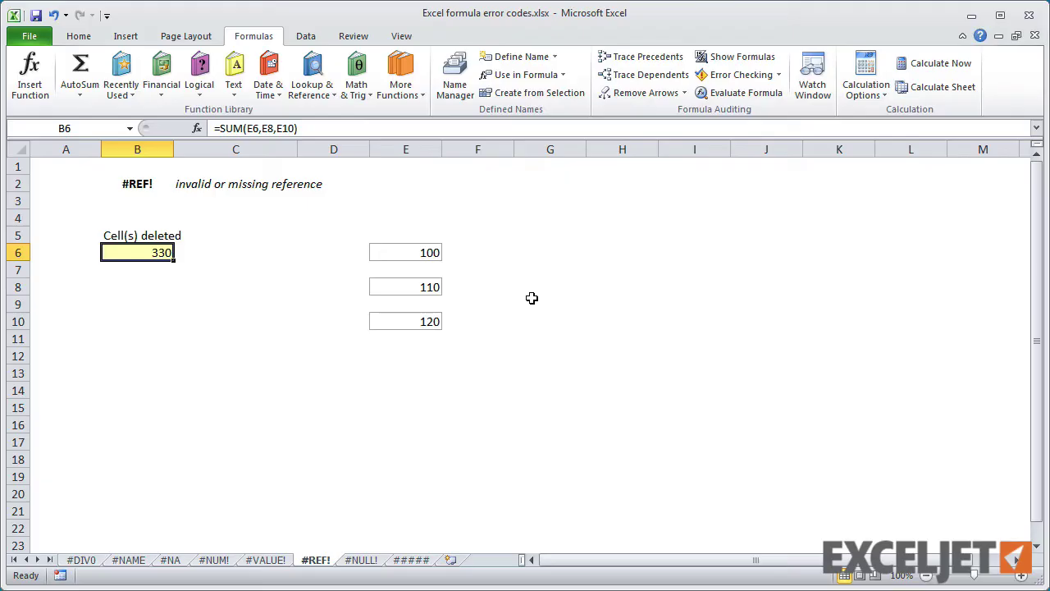
double_click(140, 253)
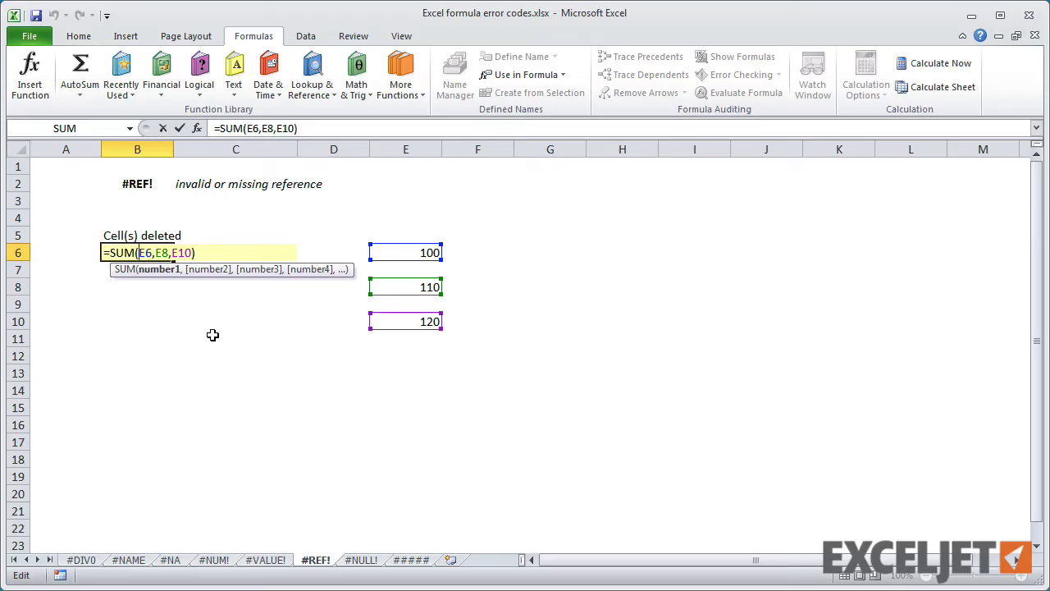
key("Escape")
Step: Delete row 10 containing the 120, turning B6 into =SUM(E6,E8,#REF!)
left_click(17, 322)
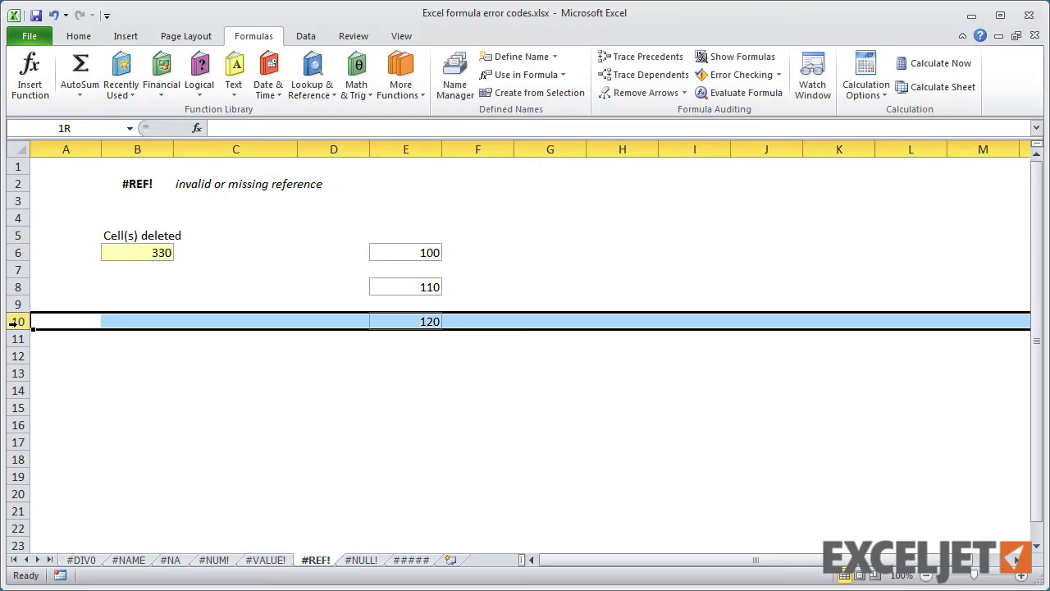
right_click(16, 321)
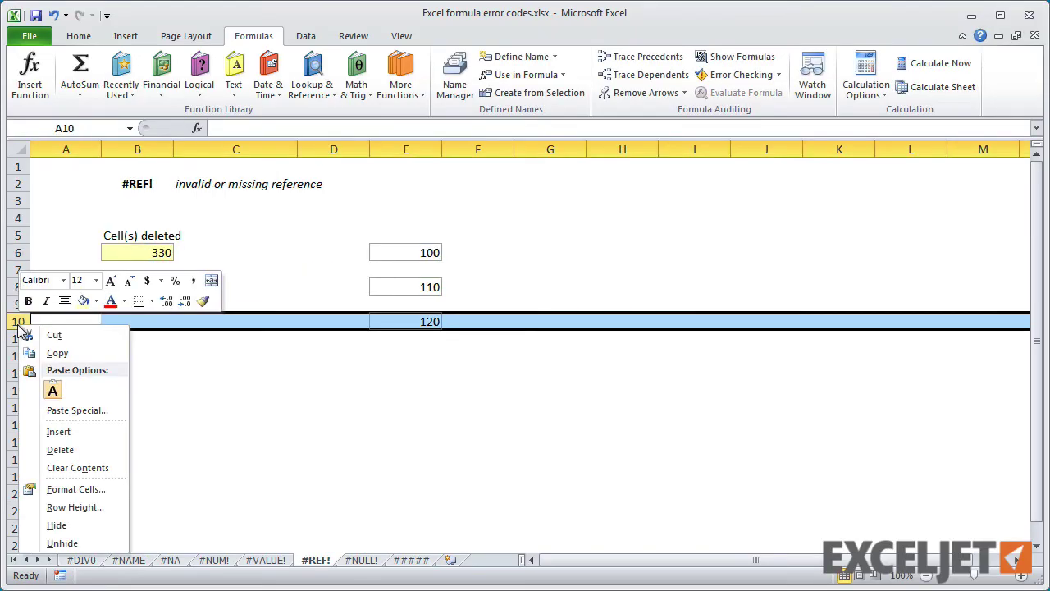
left_click(73, 451)
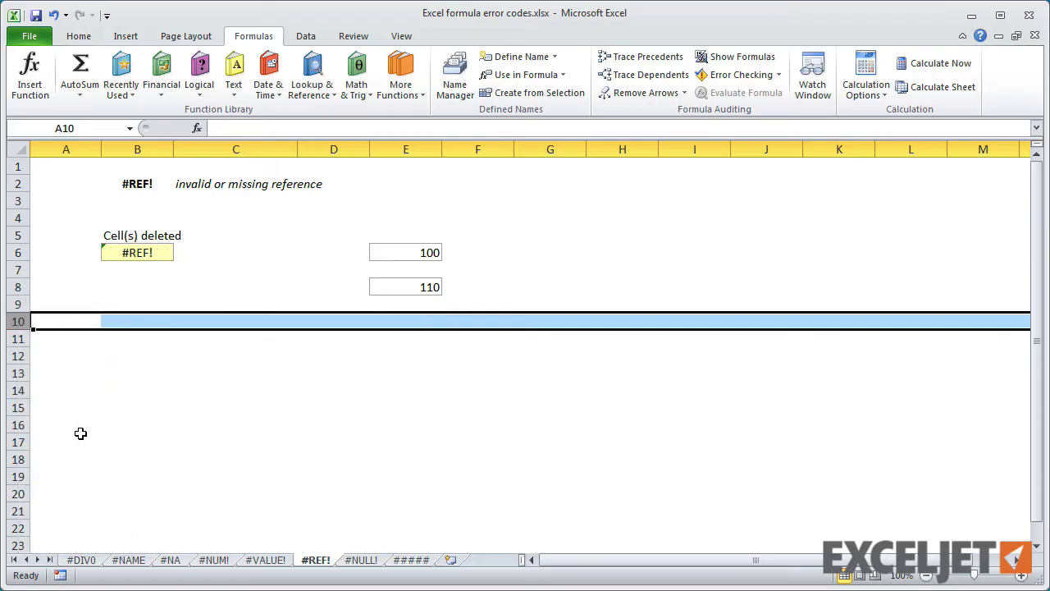
left_click(128, 255)
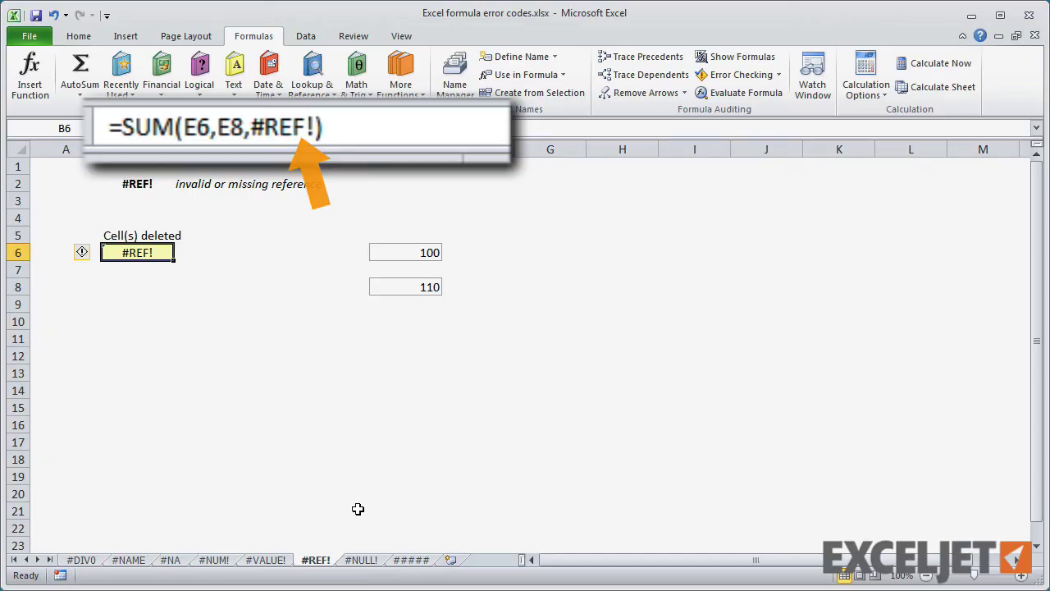
Step: Show the ranges behind I12–I14: Bob Mar gives 115, Ava Jan 175, Bob Sue #NULL!
left_click(361, 561)
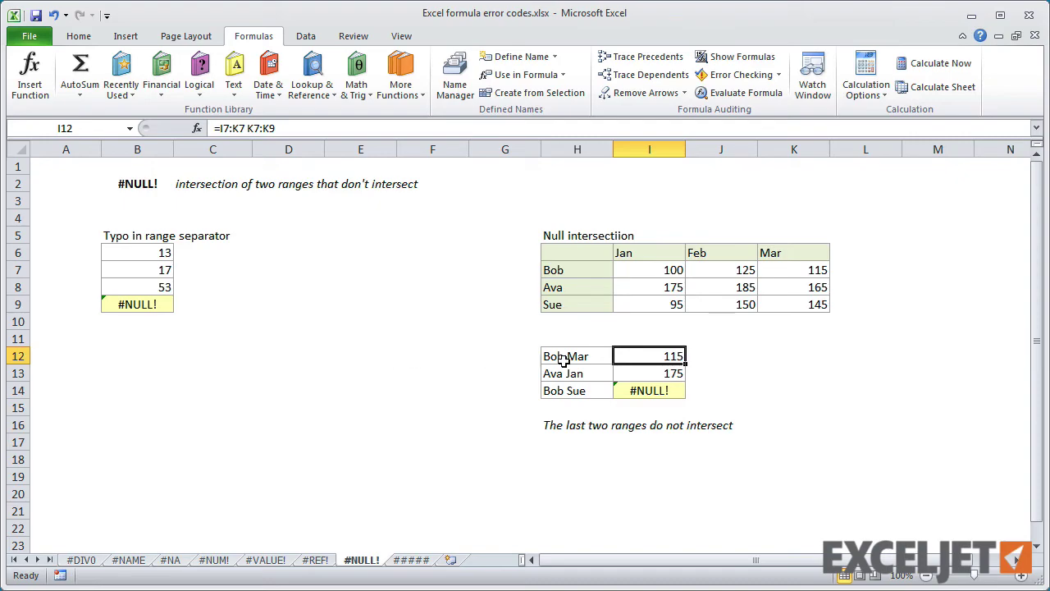
double_click(628, 358)
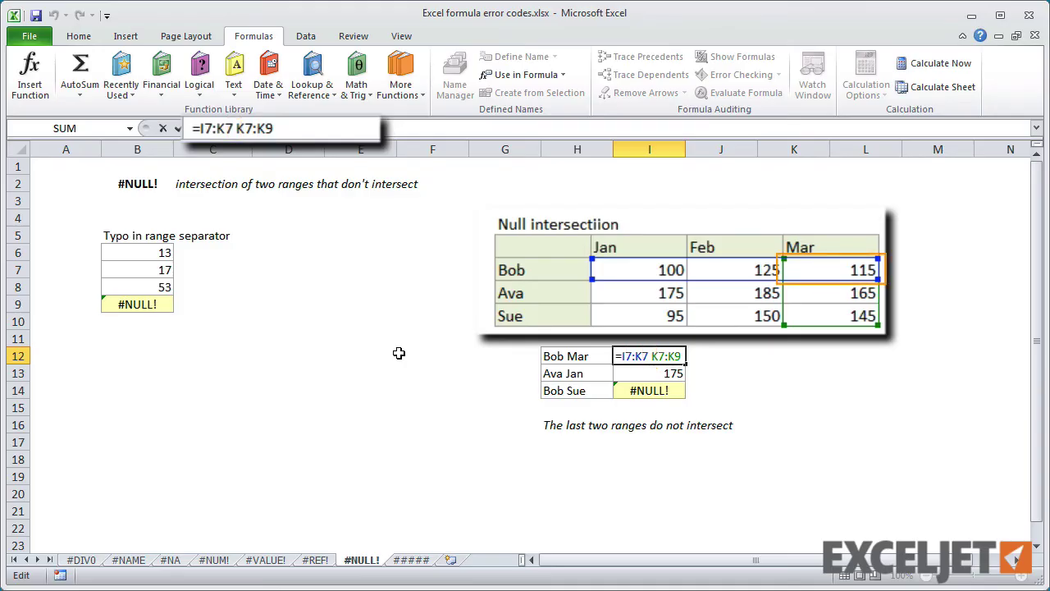
key("Return")
key("F2")
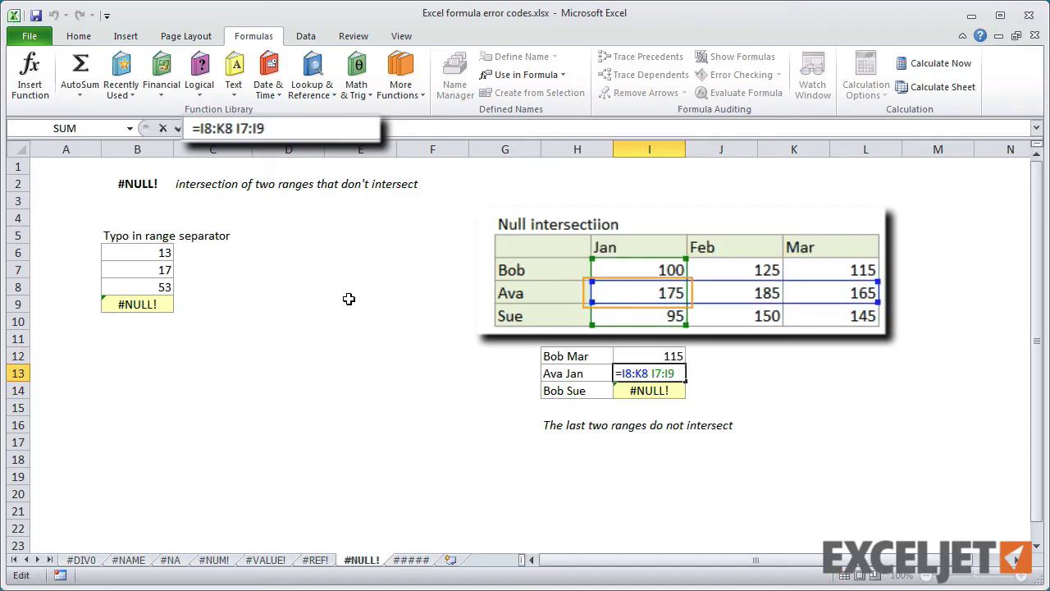
key("Return")
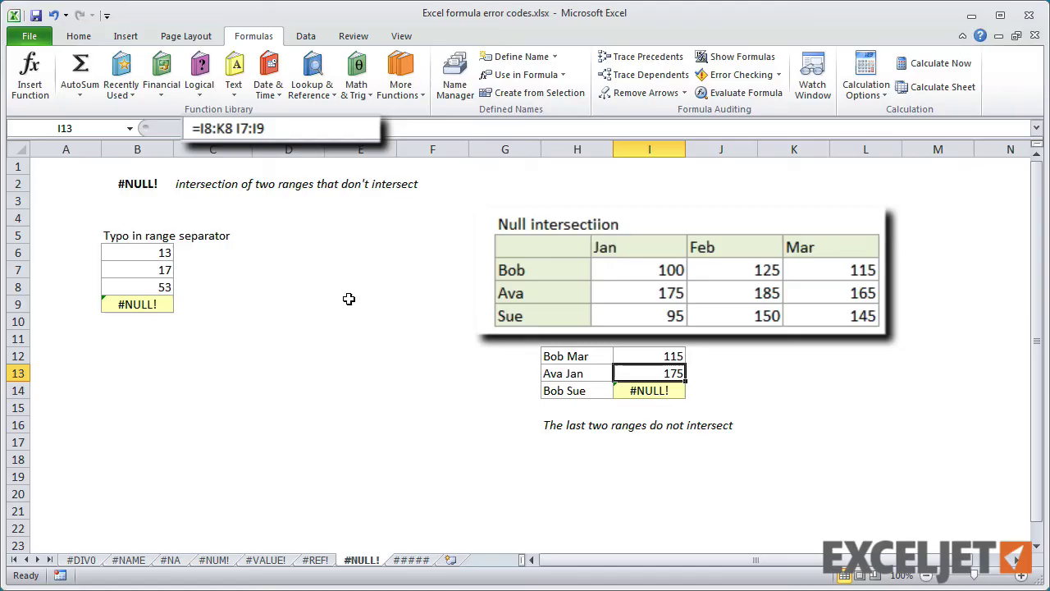
double_click(652, 391)
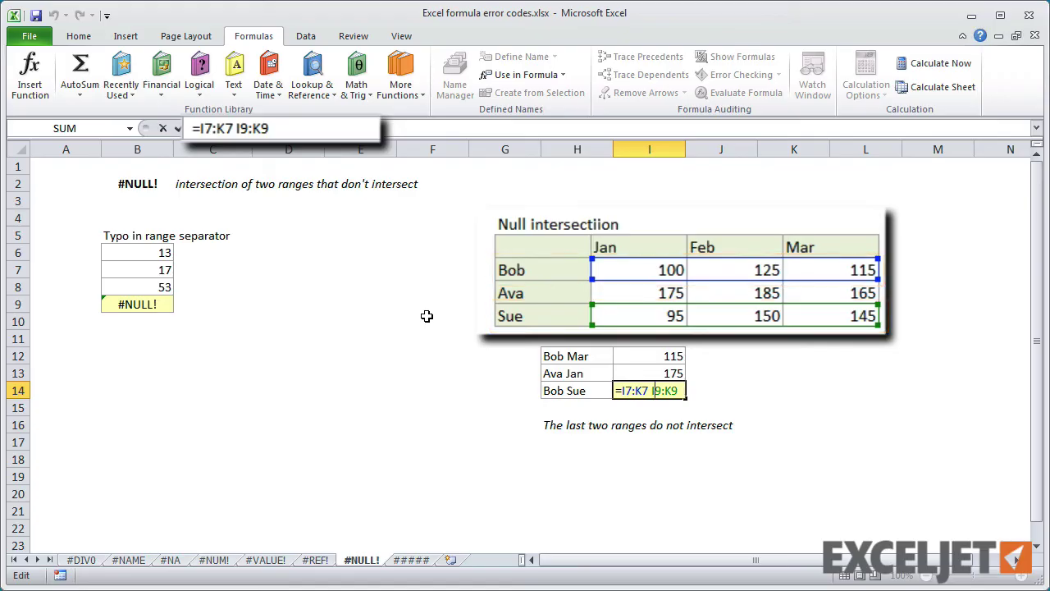
key("ctrl+Return")
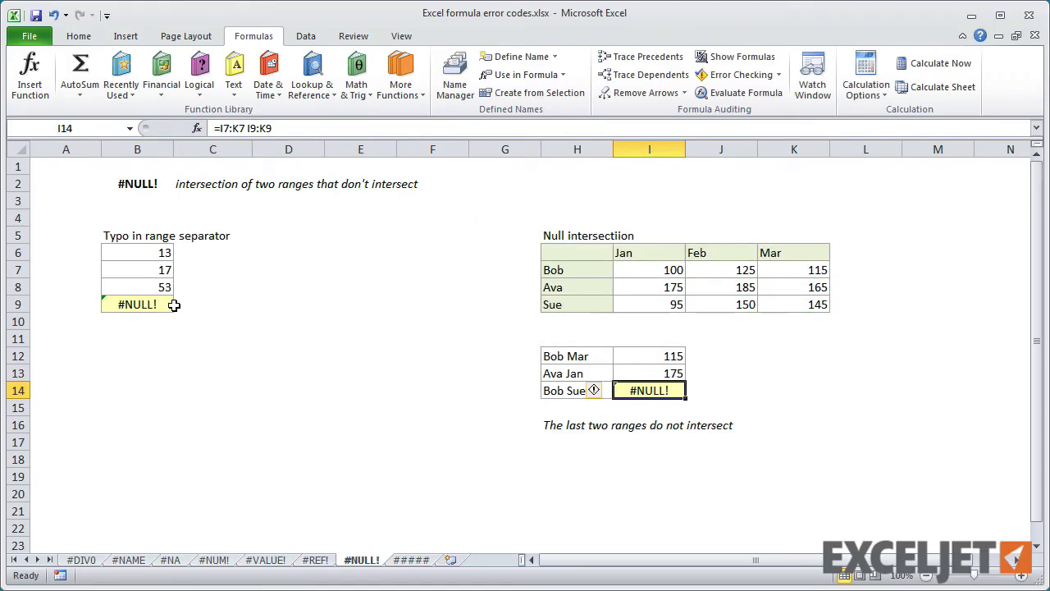
Step: Replace the space between B7 and B8 in B9's SUM formula with a comma, giving 83
double_click(146, 305)
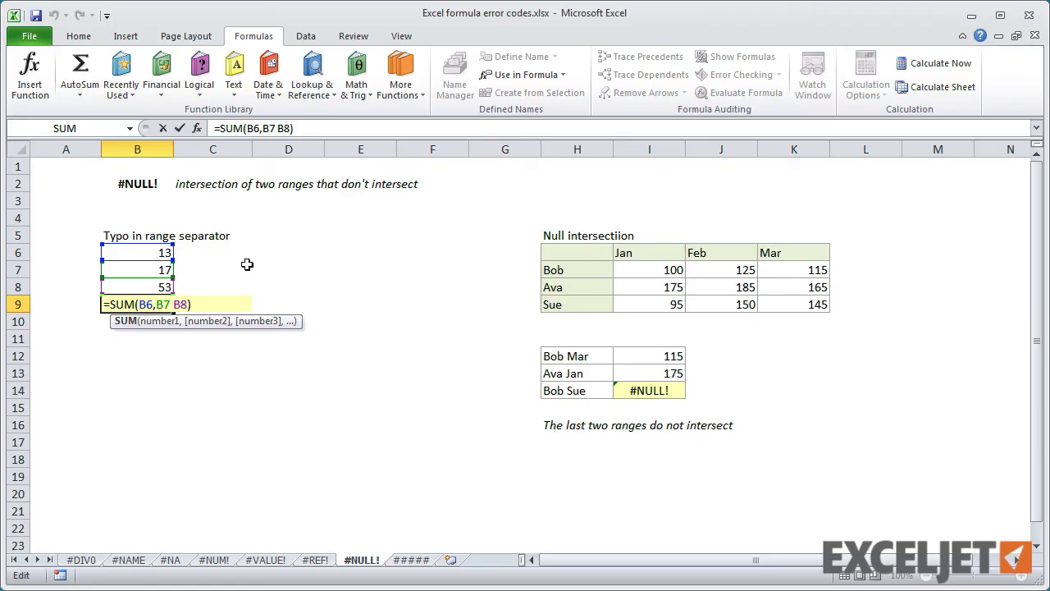
left_click(177, 304)
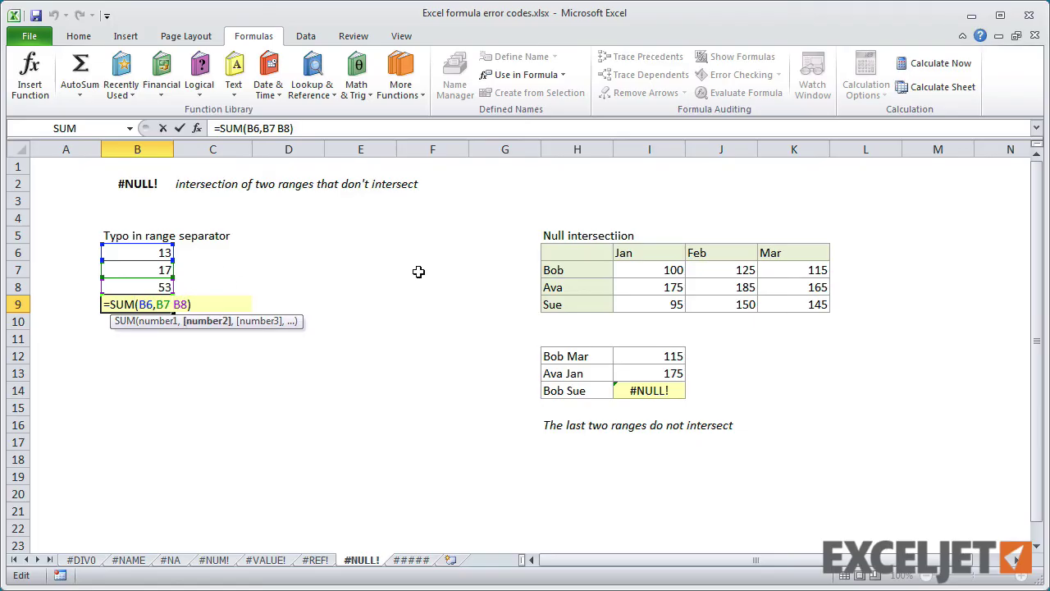
key("BackSpace")
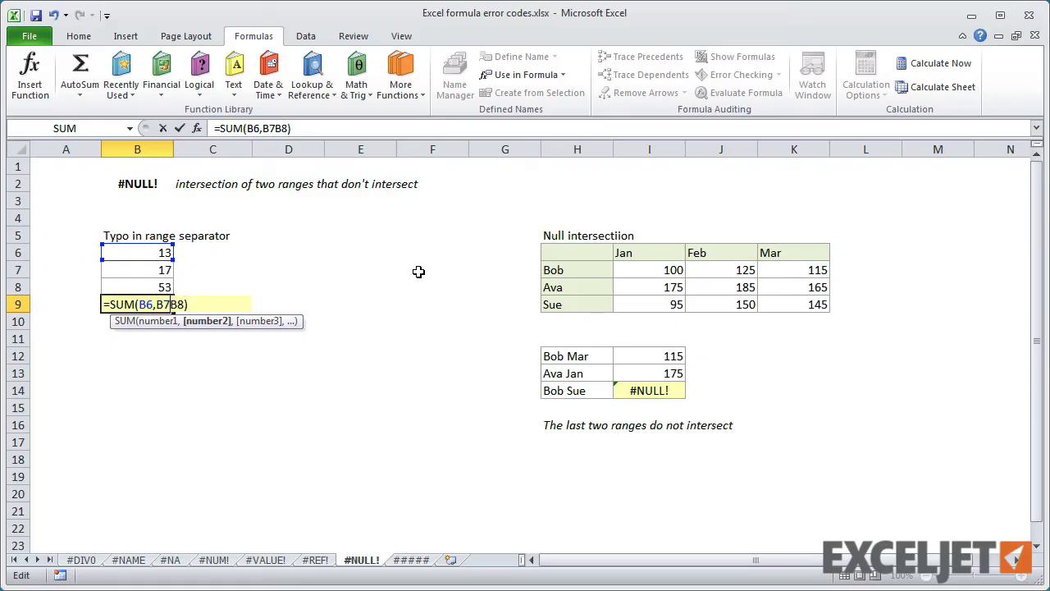
type(",")
key("Return")
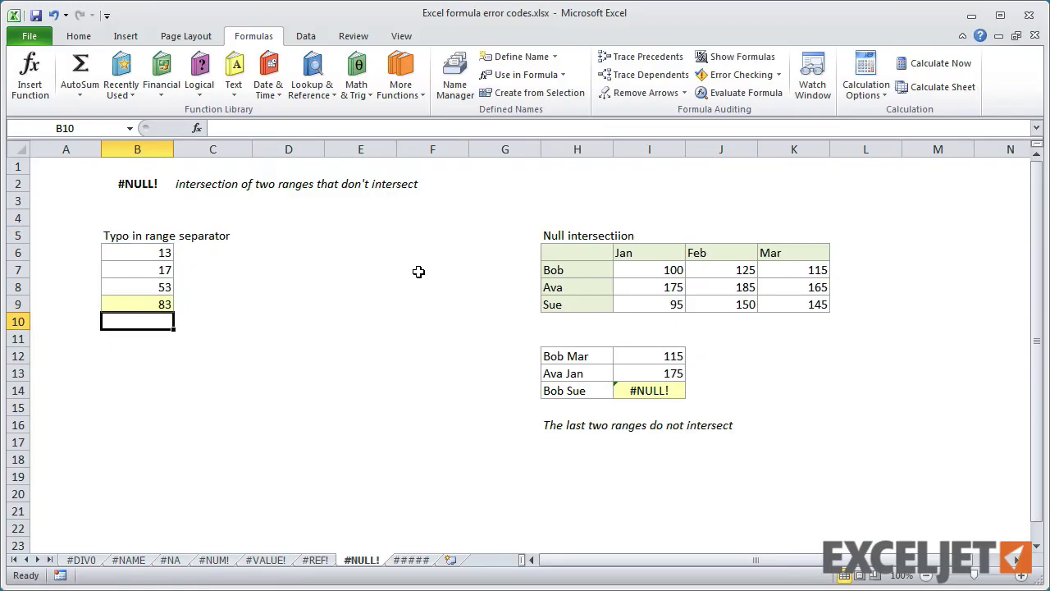
Step: Switch to the ##### sheet, where the date 1/1/2018 in B6 shows as hash marks
left_click(416, 560)
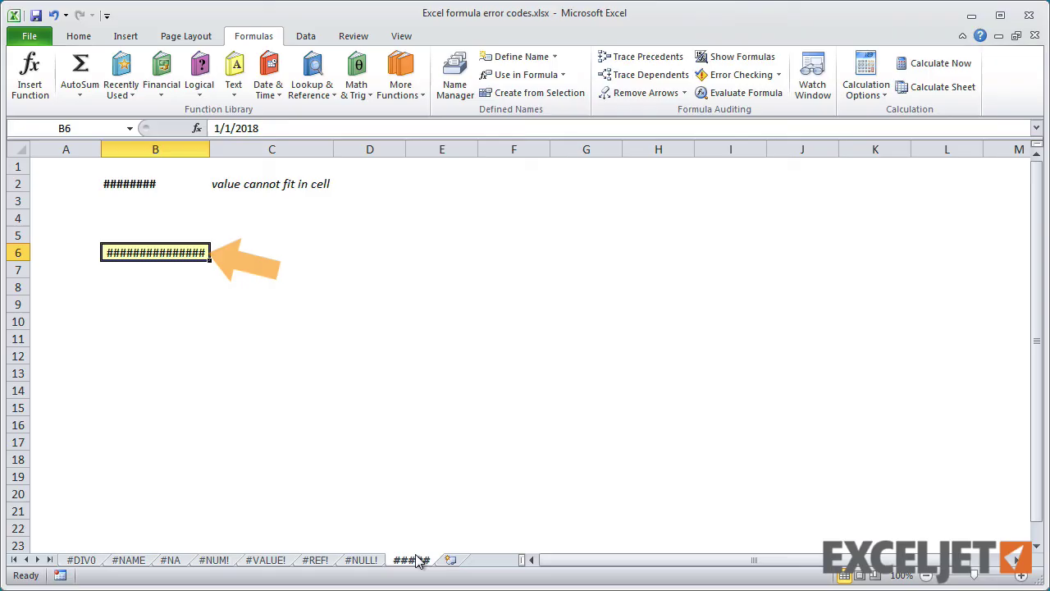